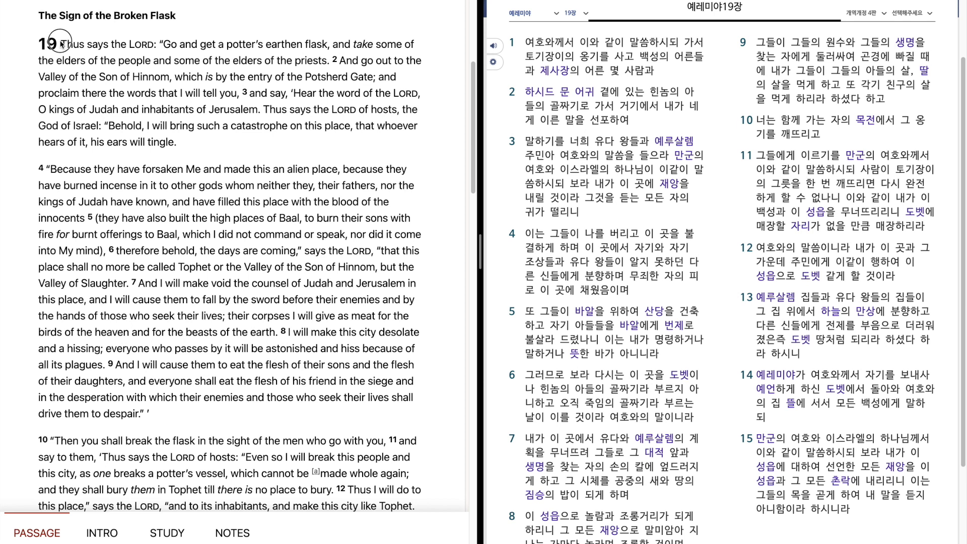
- Drag-highlight verses 1–3 and the first two lines of verse 4, Potsherd Gate passage included
left_click_drag(57, 44, 340, 40)
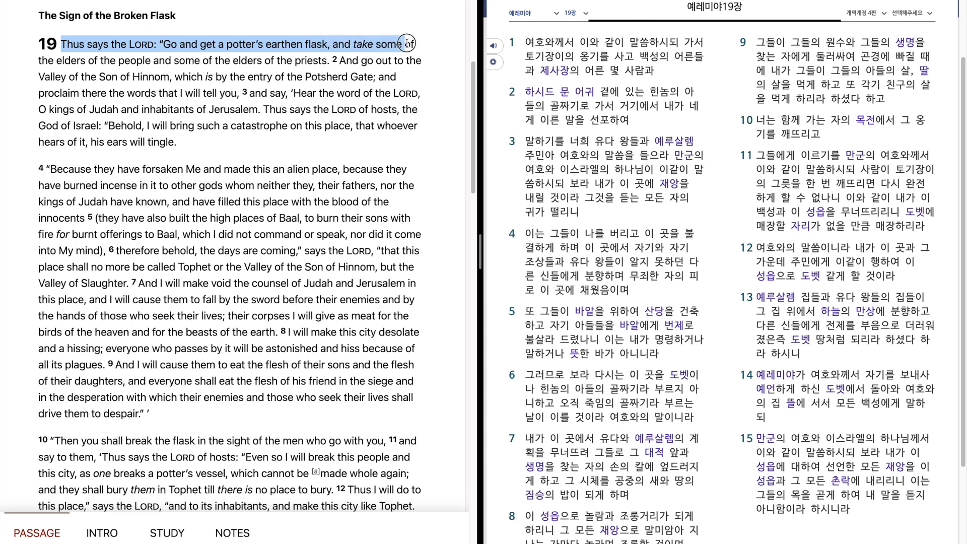
left_click_drag(340, 39, 439, 61)
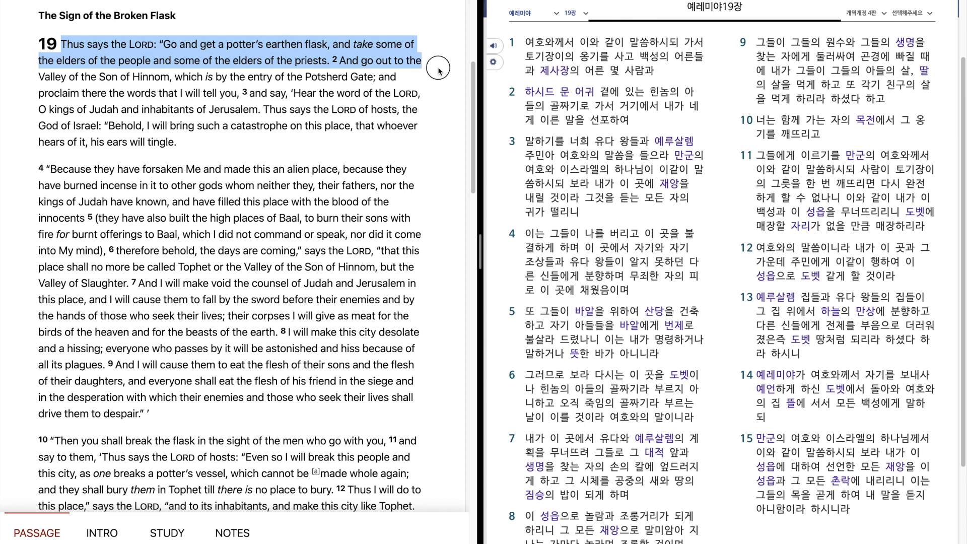
left_click_drag(438, 61, 439, 81)
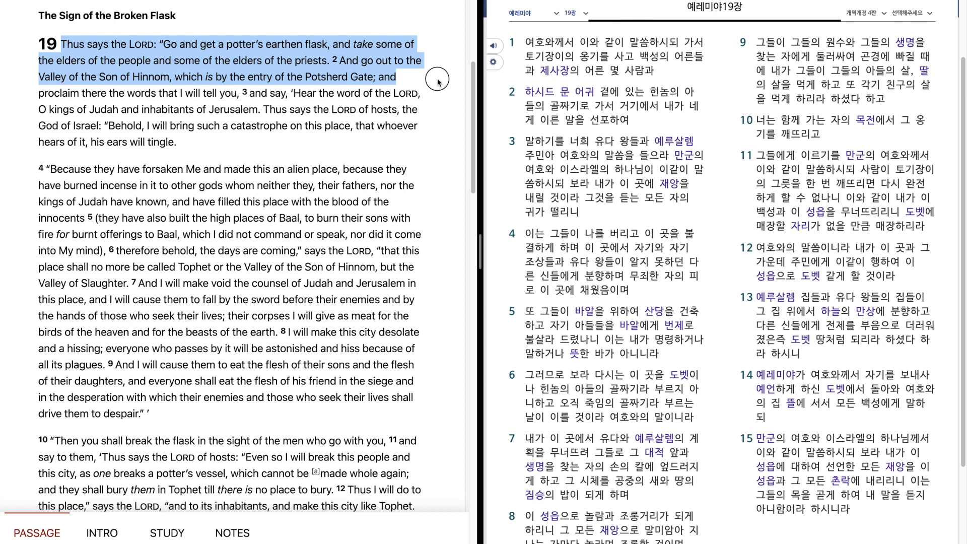
left_click_drag(438, 81, 438, 101)
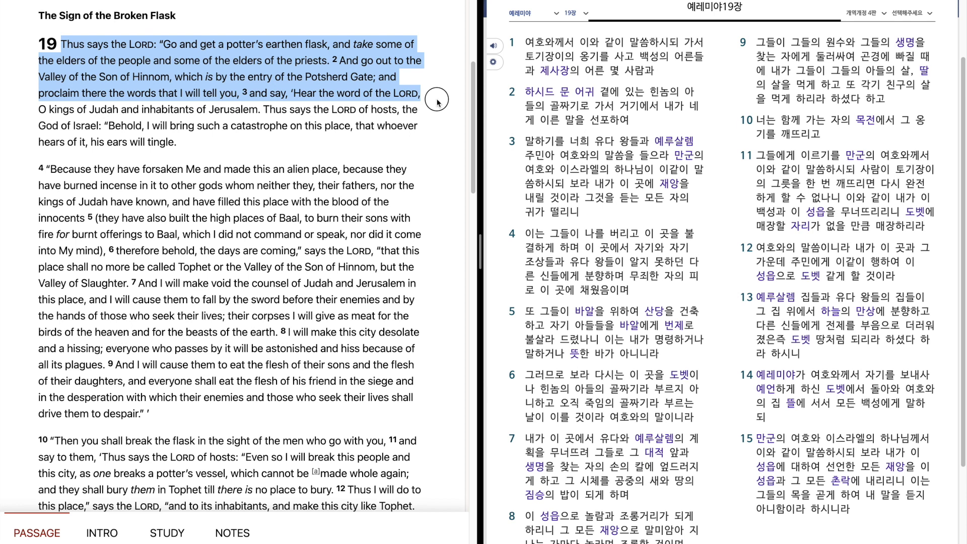
left_click_drag(437, 101, 436, 112)
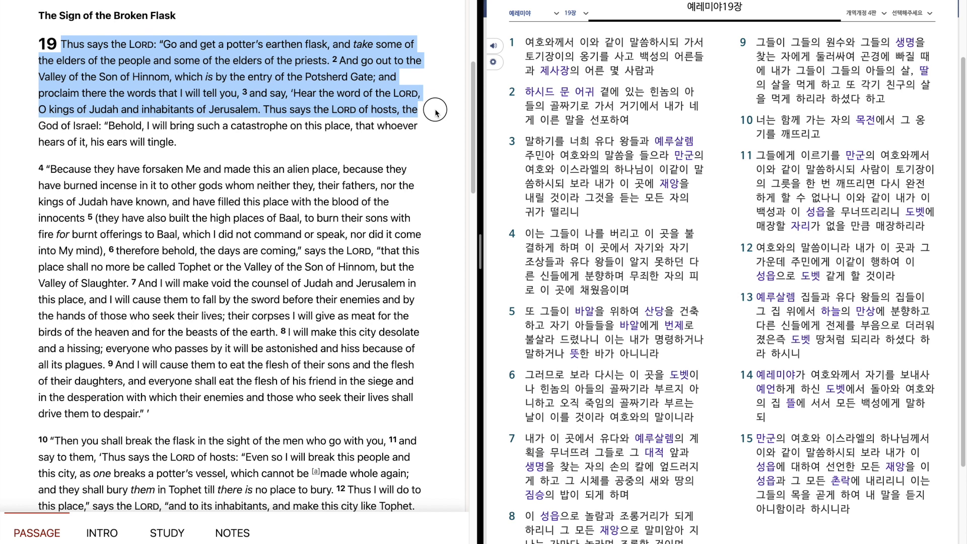
left_click_drag(436, 110, 435, 126)
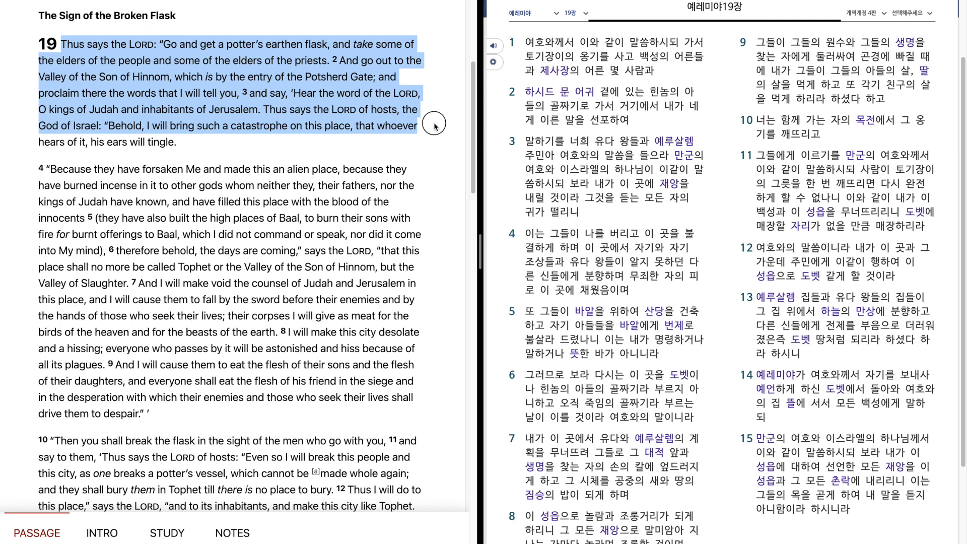
left_click_drag(434, 126, 429, 146)
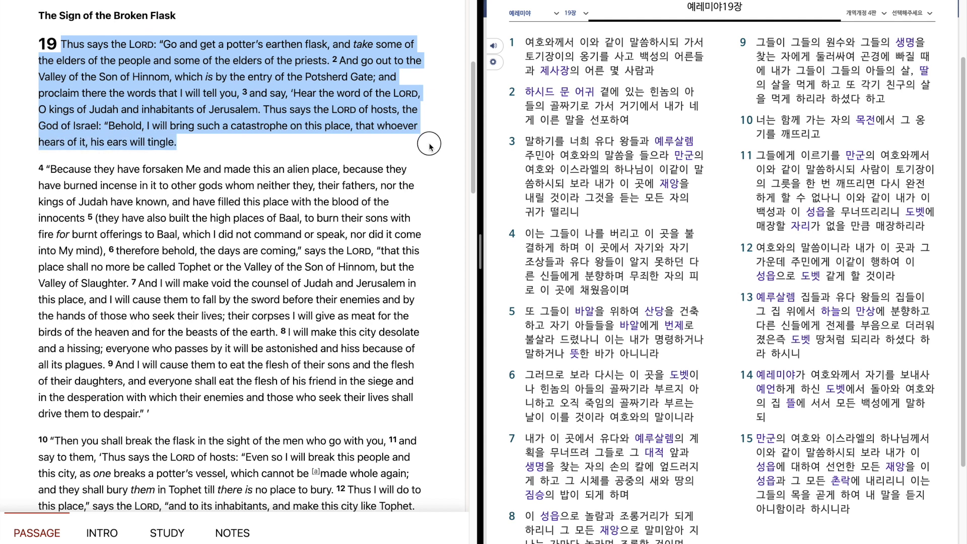
left_click_drag(431, 147, 433, 177)
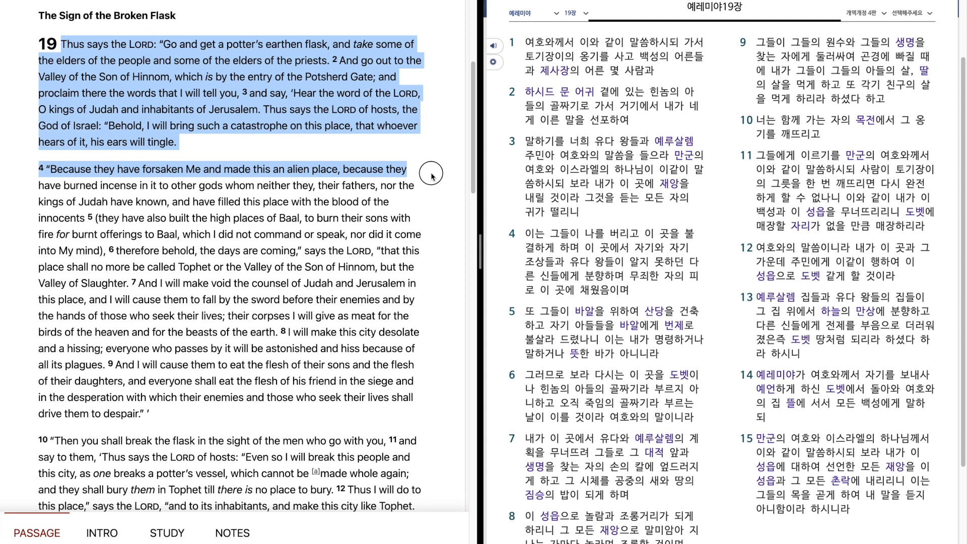
left_click_drag(432, 176, 430, 189)
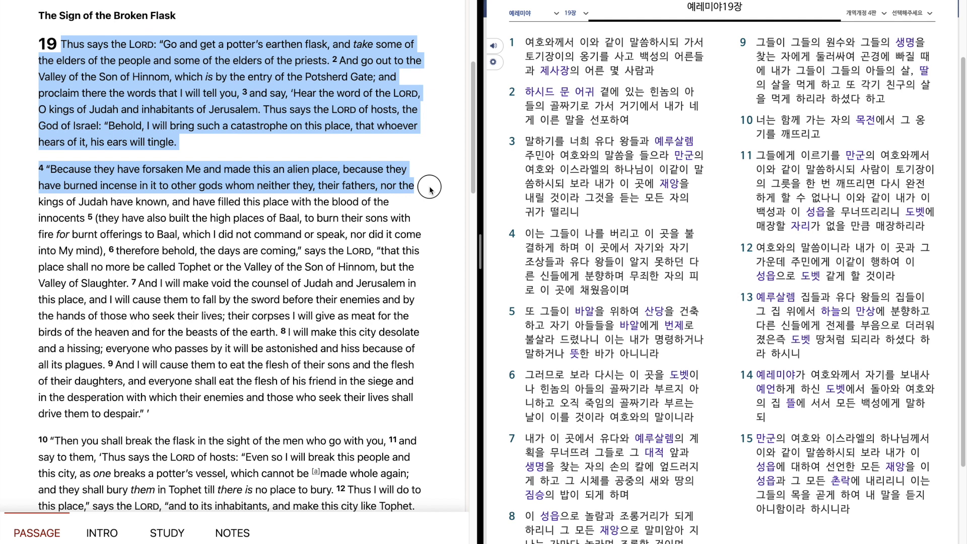
- Extend the highlight through verses 4–6 (Baal, Tophet, Valley of Slaughter) to the sword line
left_click_drag(430, 190, 431, 203)
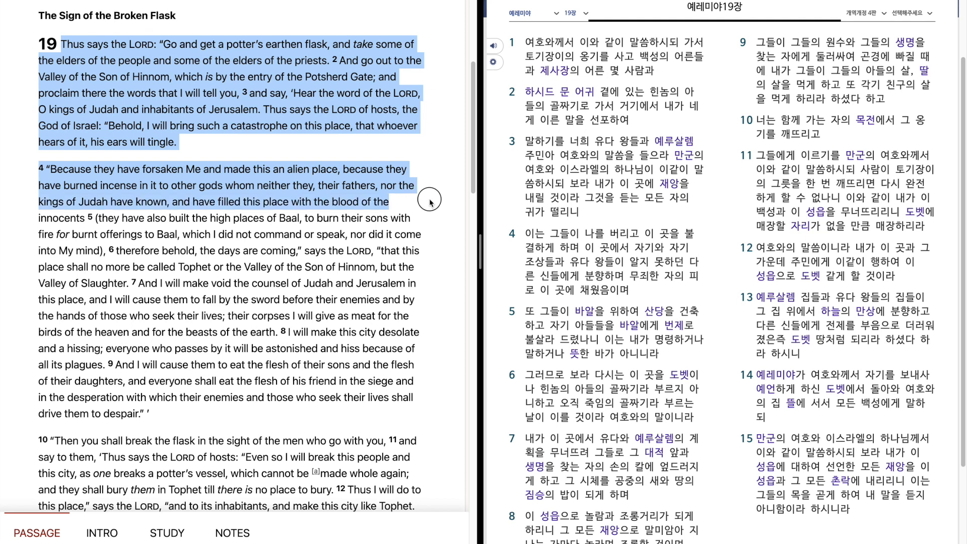
left_click_drag(431, 202, 432, 218)
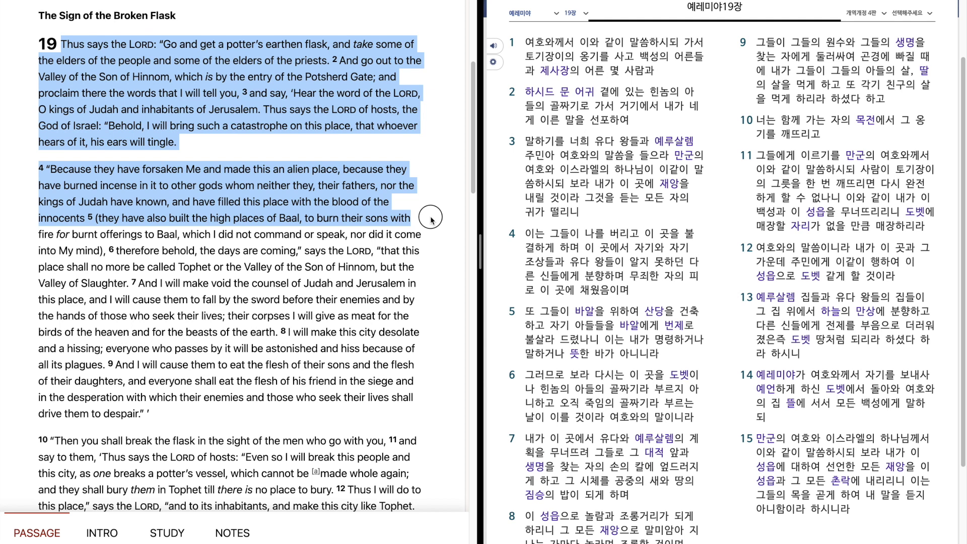
left_click_drag(432, 219, 439, 237)
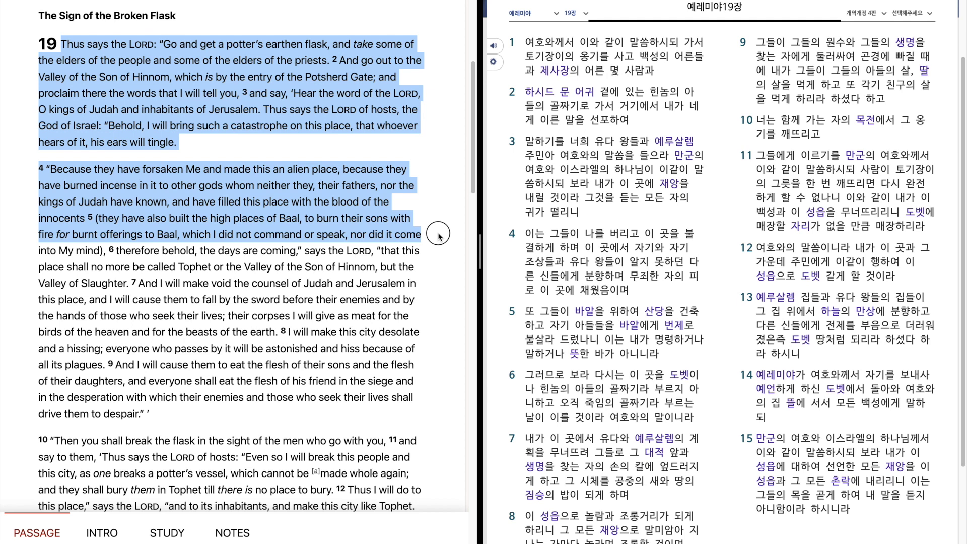
left_click_drag(440, 236, 438, 247)
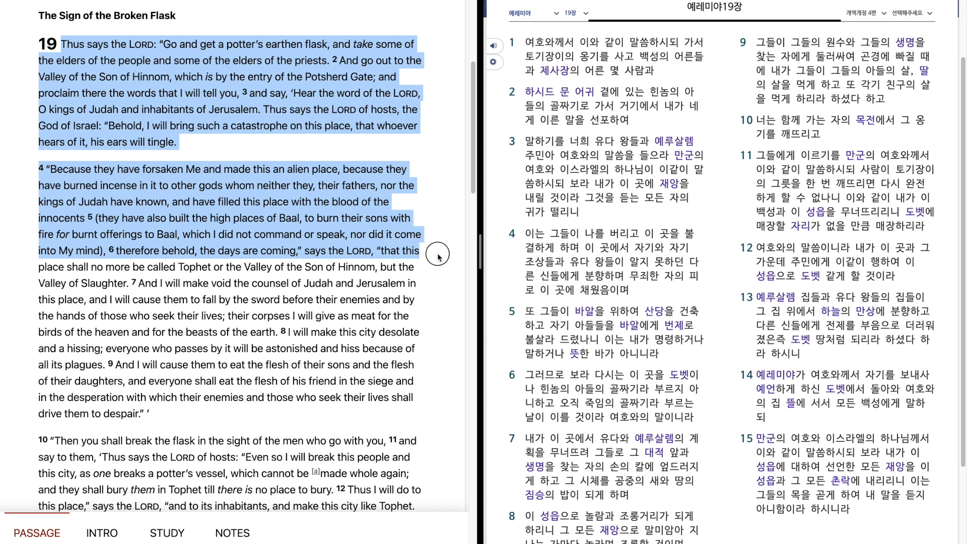
left_click_drag(438, 245, 438, 266)
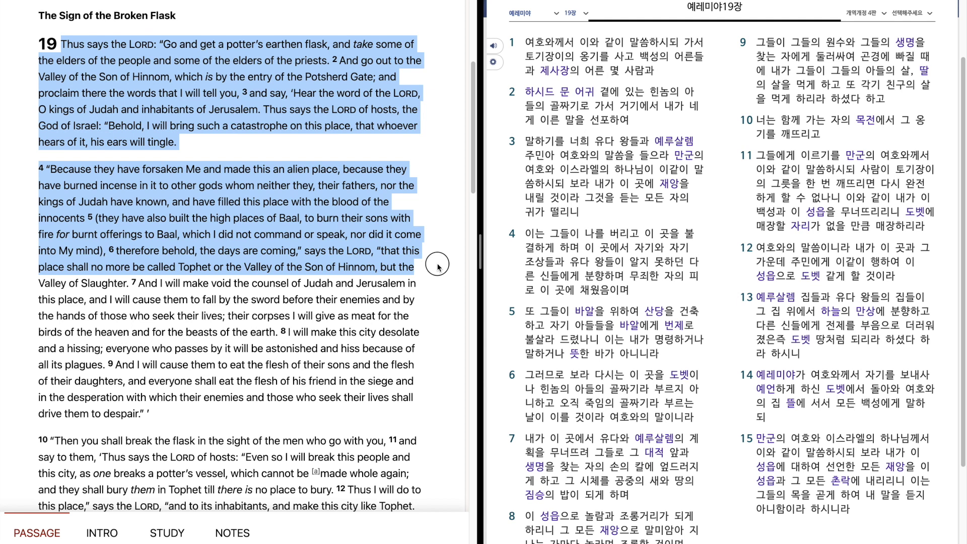
left_click_drag(437, 265, 435, 282)
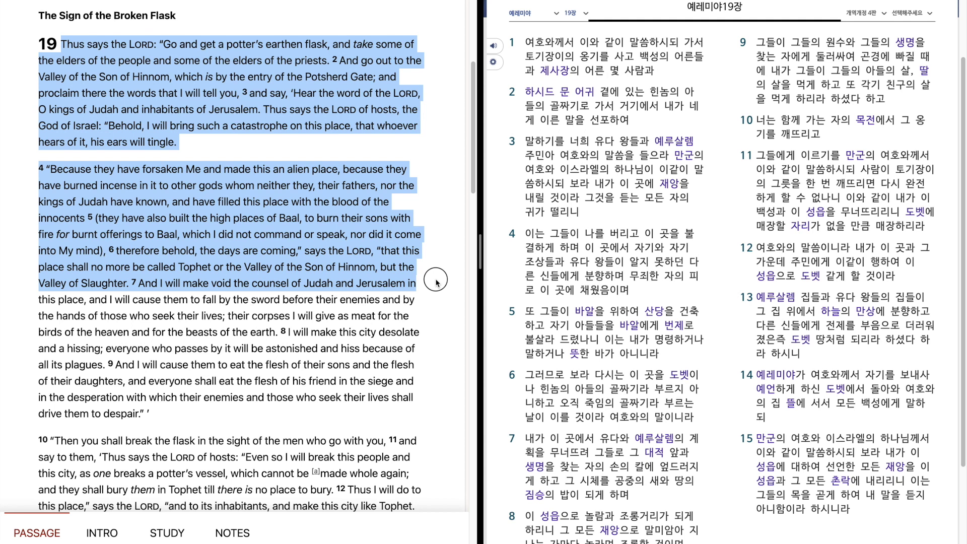
left_click_drag(436, 282, 434, 297)
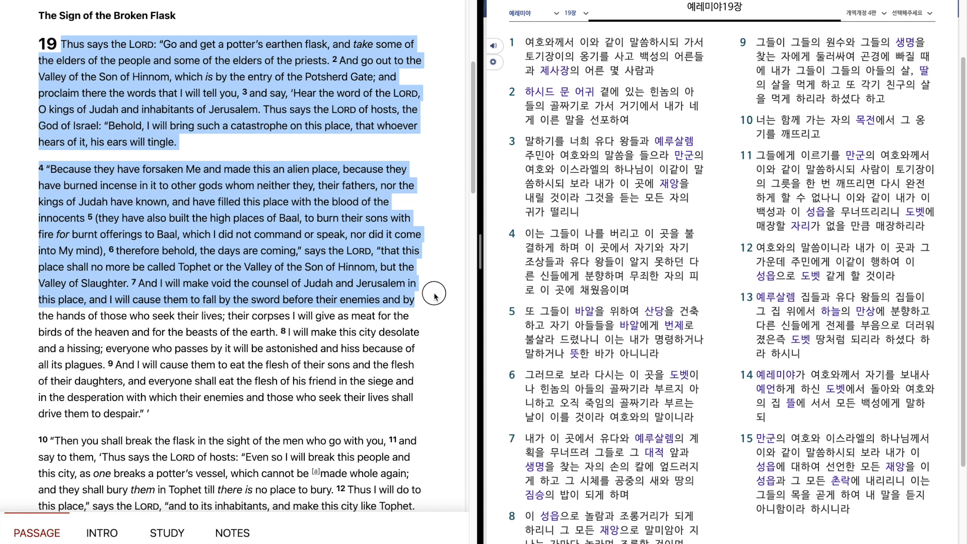
- Continue the highlight through verses 7–9, ending at 'drive them to despair.'
left_click_drag(435, 296, 434, 313)
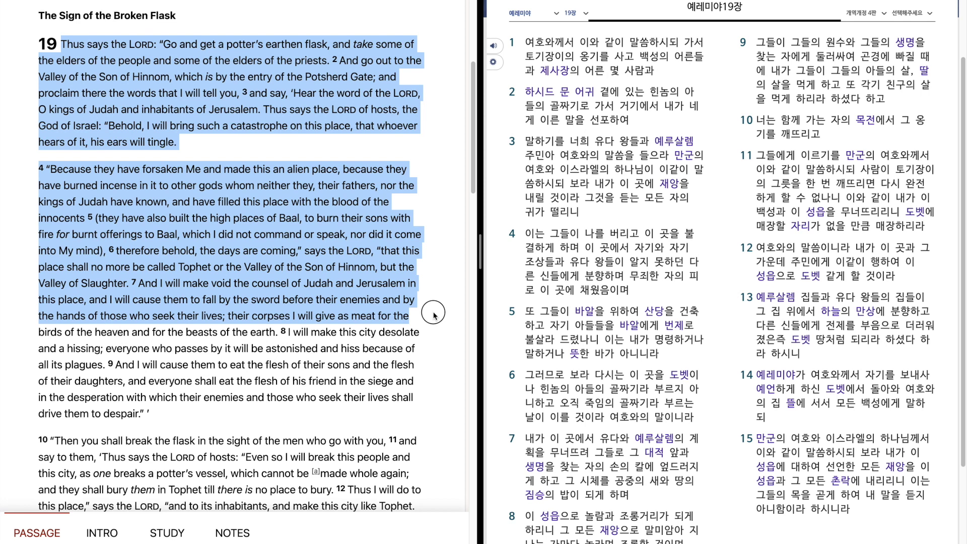
left_click_drag(434, 314, 434, 332)
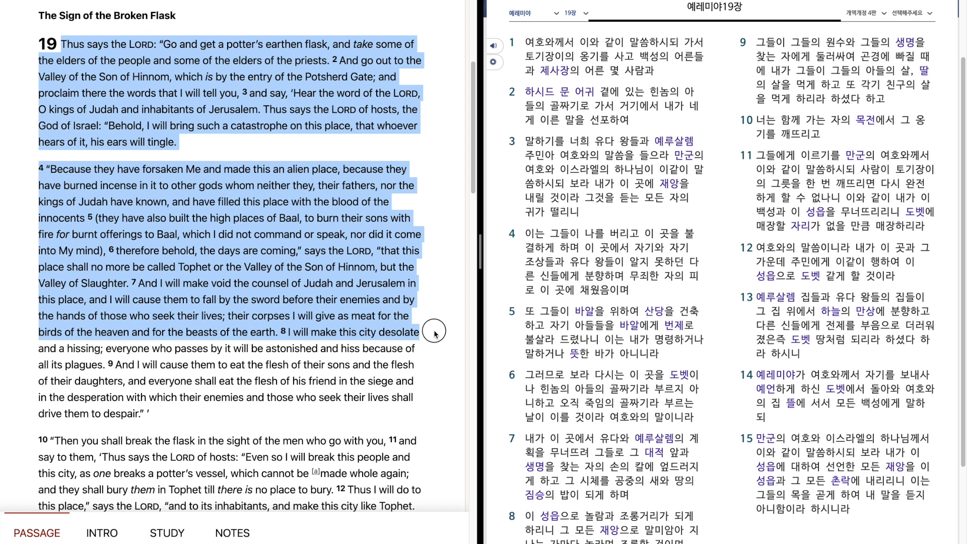
left_click_drag(434, 332, 432, 347)
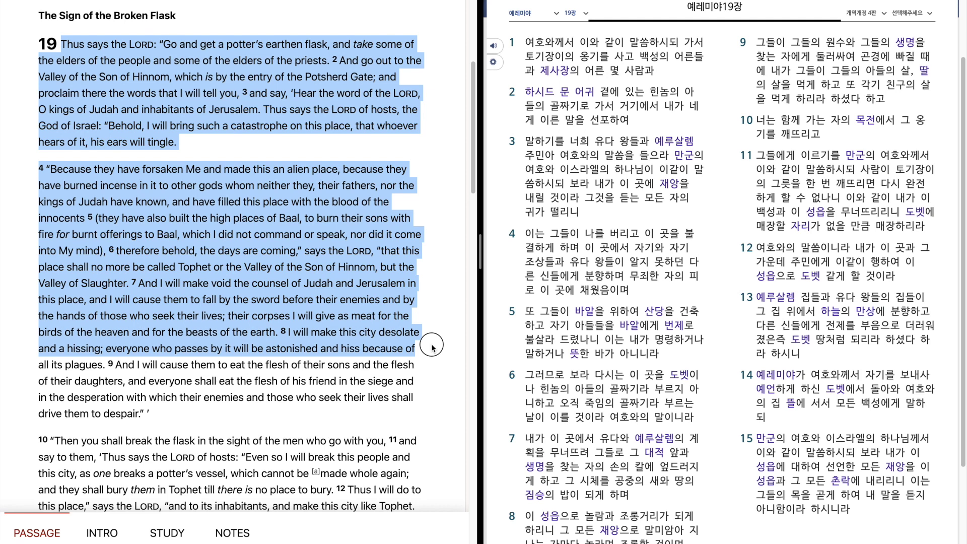
left_click_drag(432, 347, 428, 364)
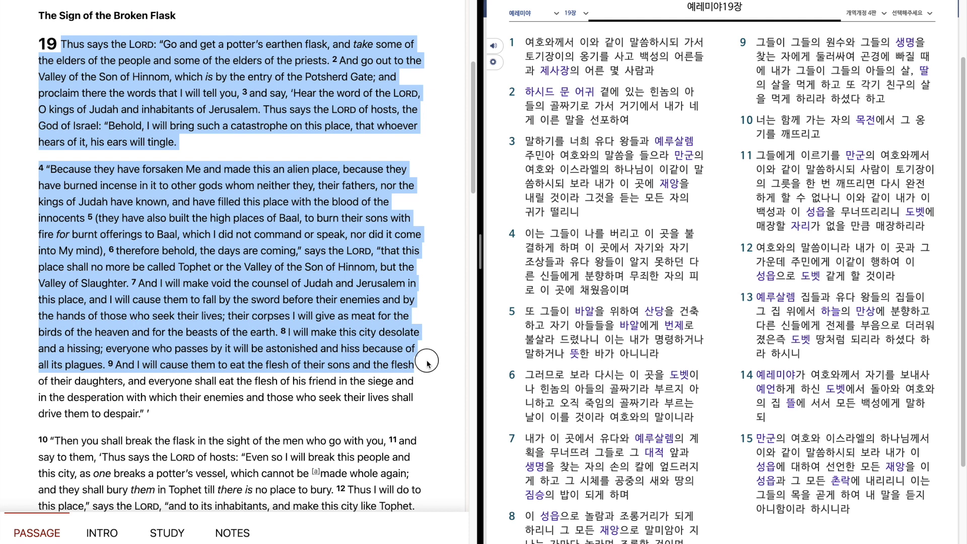
left_click_drag(427, 364, 428, 381)
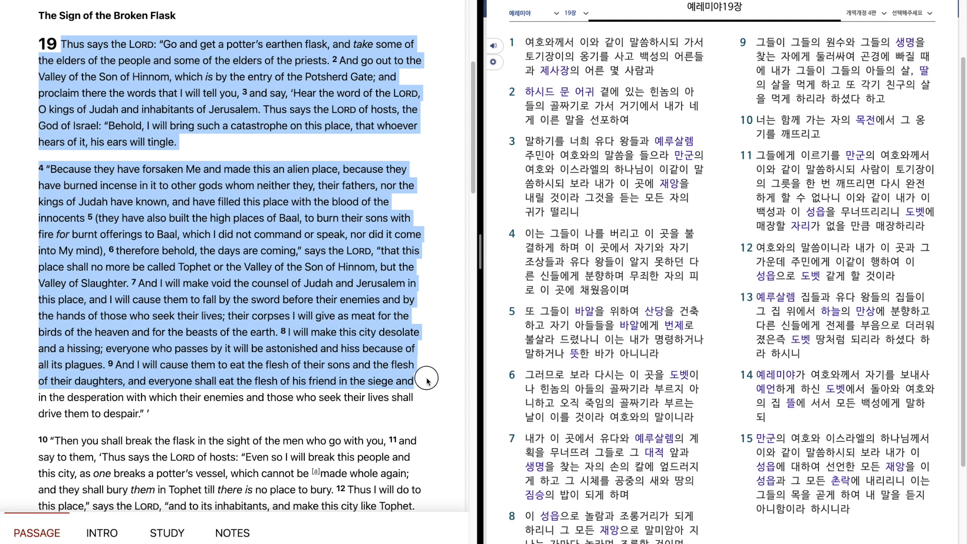
left_click_drag(427, 381, 424, 400)
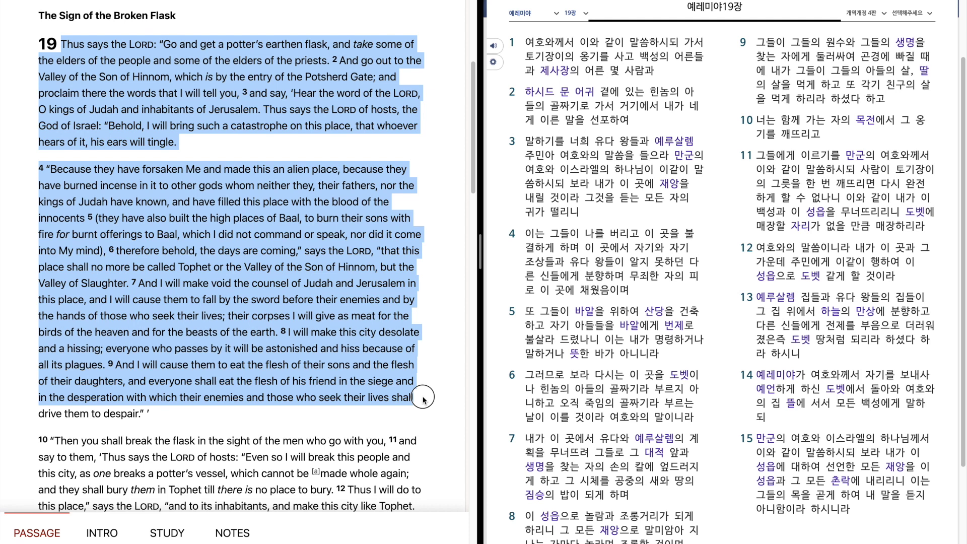
left_click_drag(424, 400, 418, 409)
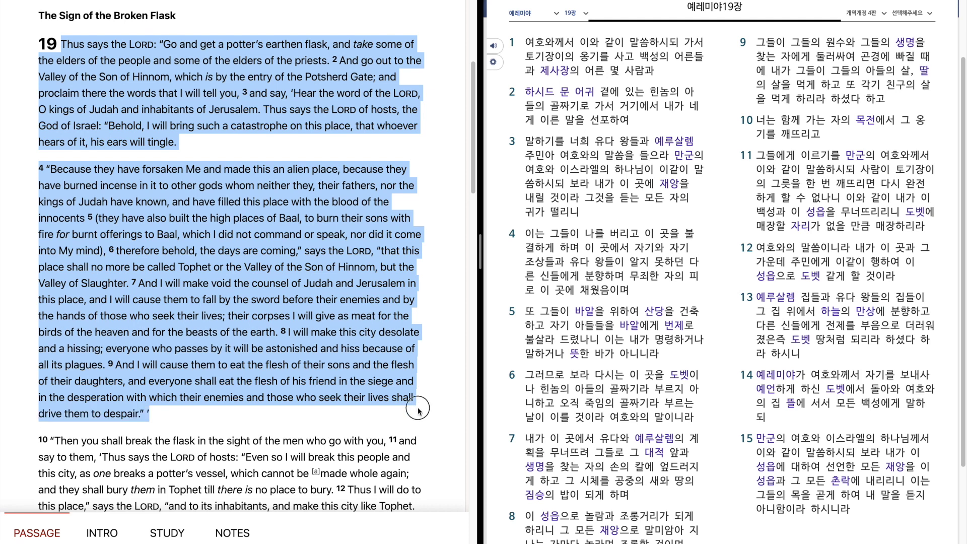
scroll(418, 408, "down", 5)
scroll(418, 412, "down", 1)
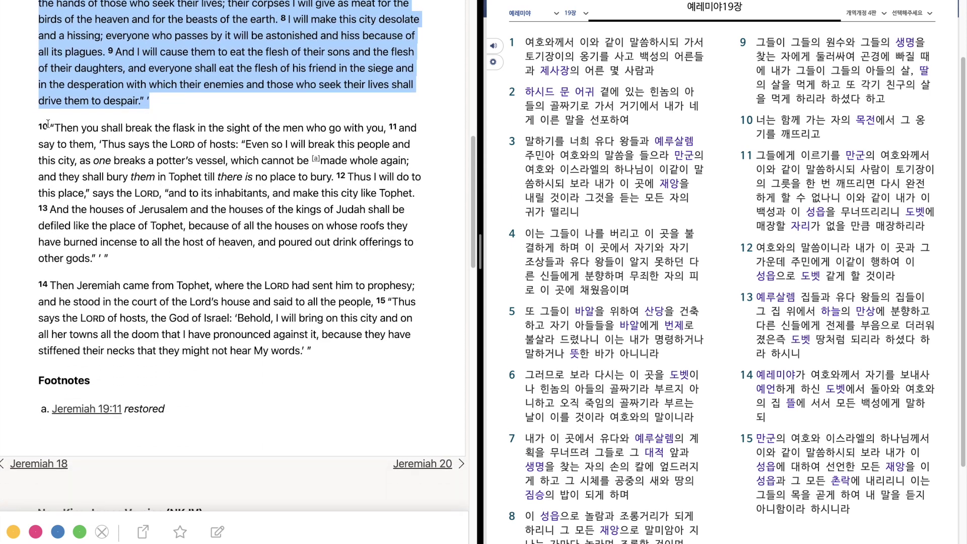
- Highlight from the start of verse 10 through the end of verse 12
left_click_drag(46, 126, 342, 121)
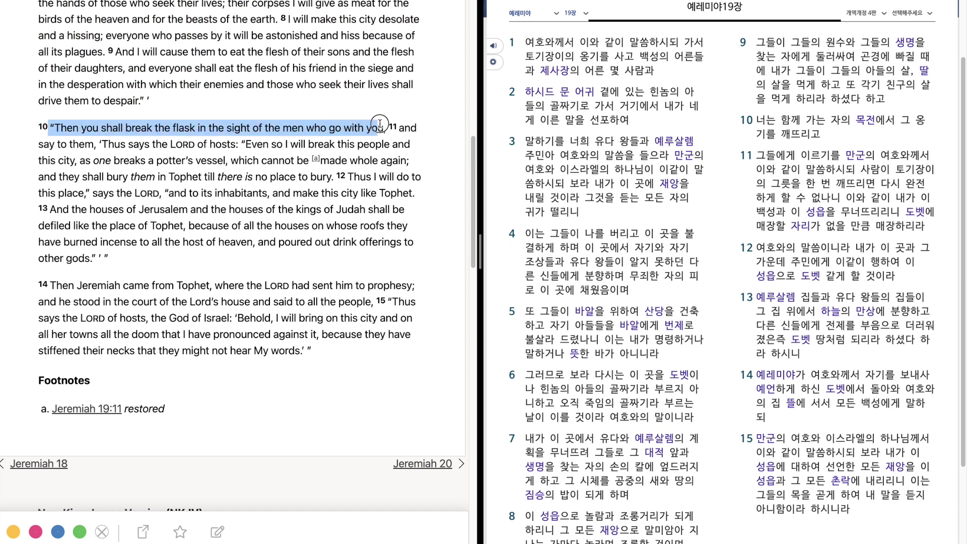
mouse_move(342, 122)
left_mouse_down()
mouse_move(432, 138)
mouse_move(435, 152)
left_mouse_up()
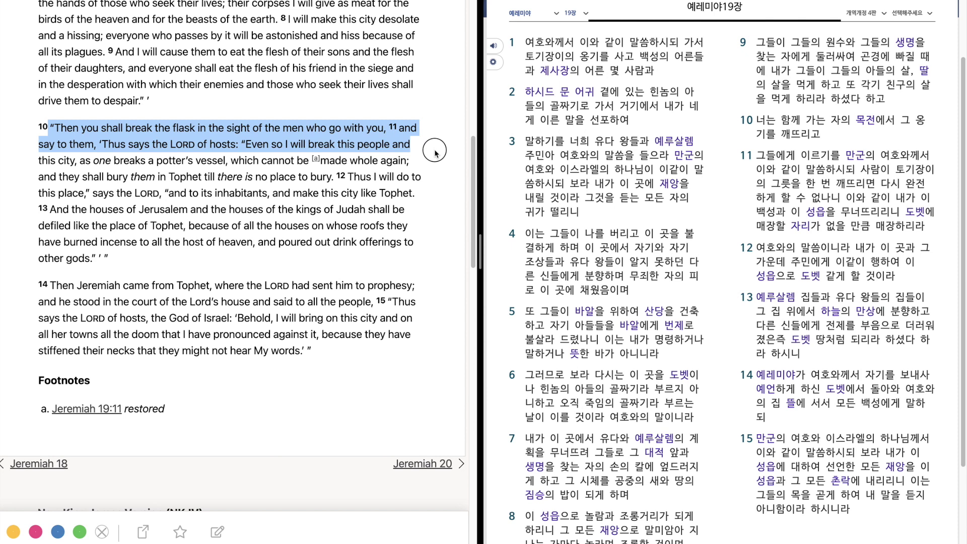
left_click_drag(435, 152, 436, 162)
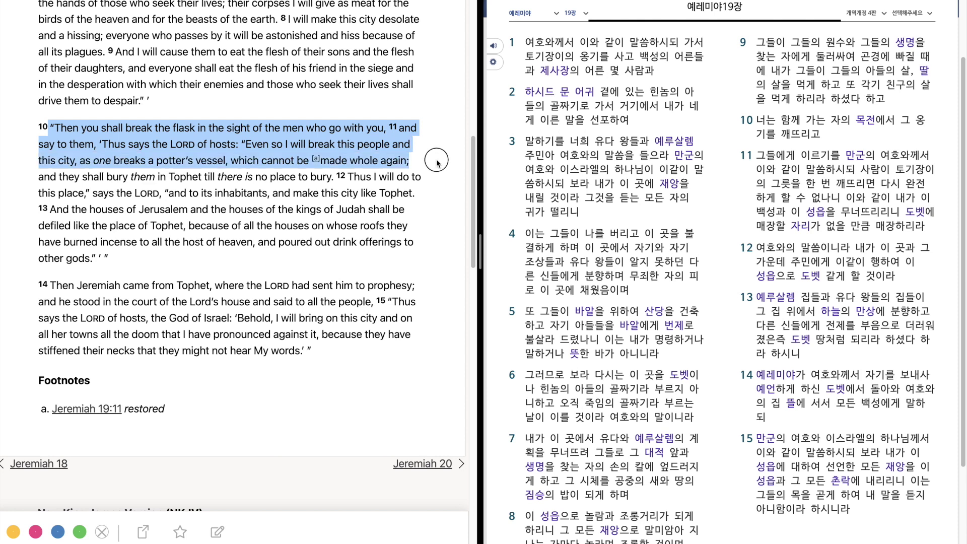
left_click_drag(436, 162, 438, 173)
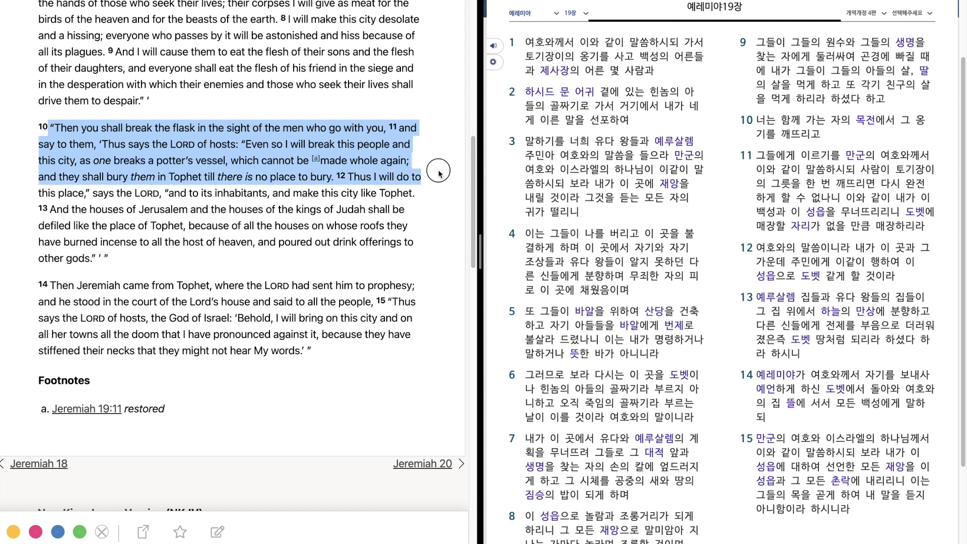
left_click_drag(439, 172, 438, 189)
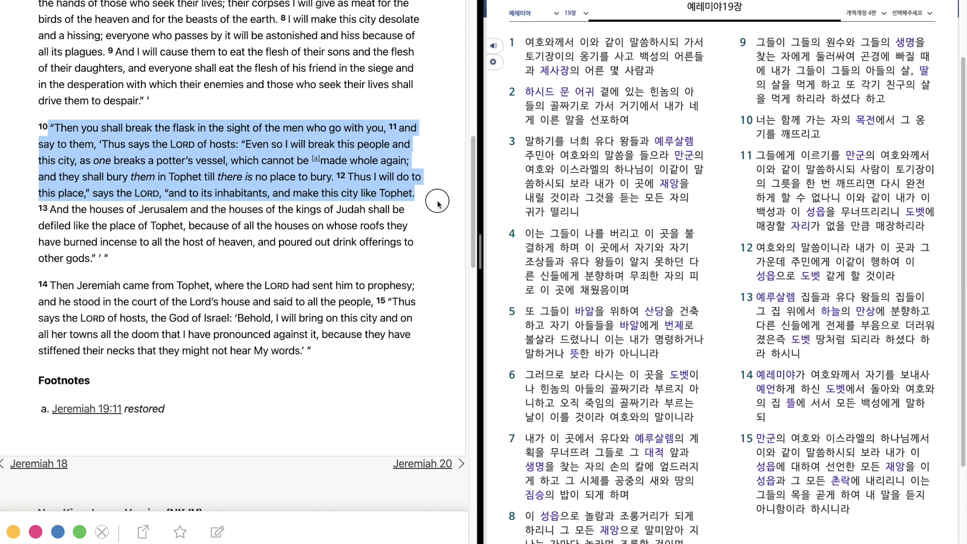
- Extend the highlight through verses 13–15, ending at 'might not hear My words.'
left_click_drag(438, 189, 435, 212)
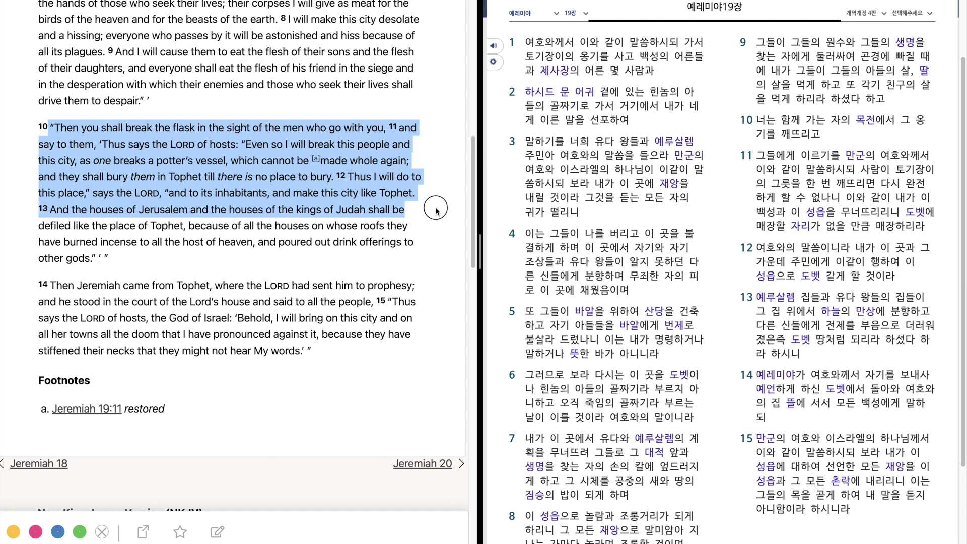
left_click_drag(437, 212, 434, 230)
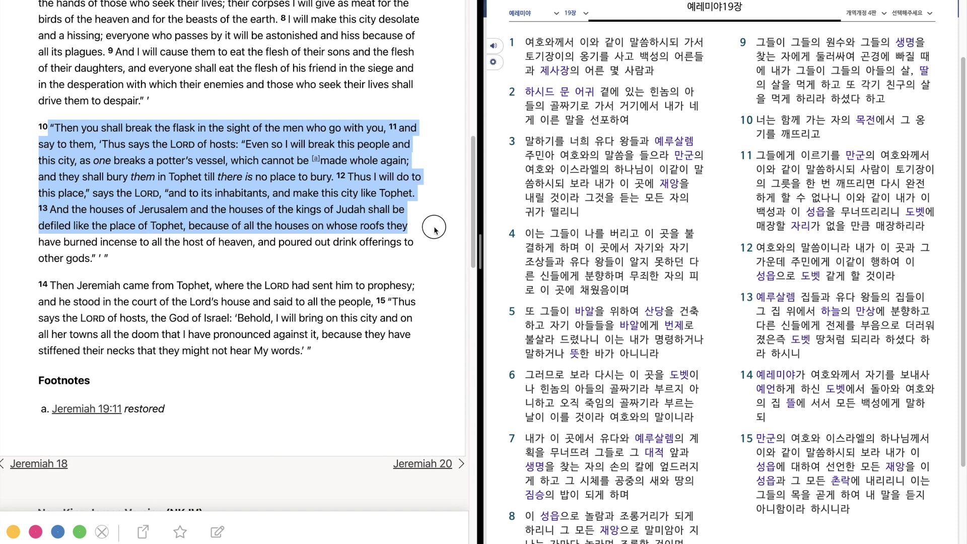
left_click_drag(434, 229, 435, 249)
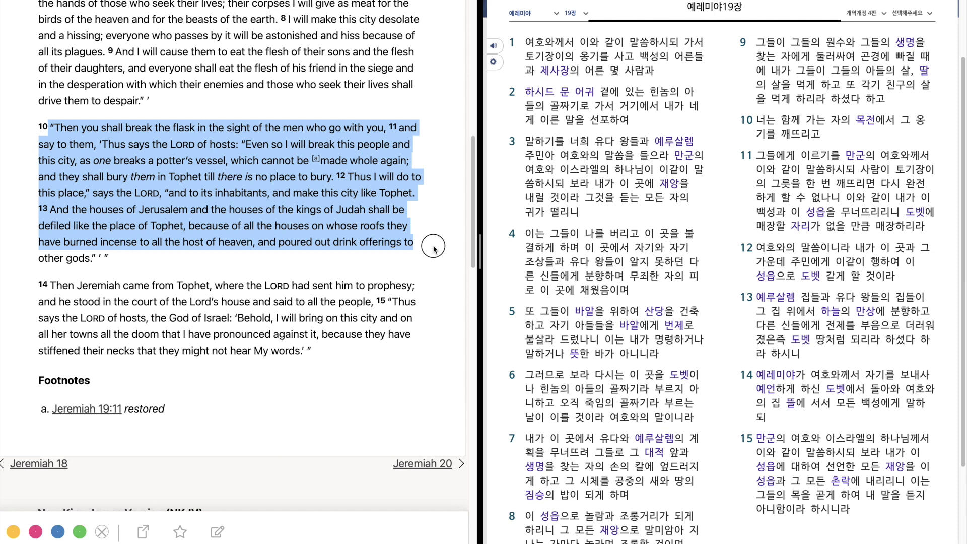
mouse_move(435, 248)
left_mouse_down()
mouse_move(432, 303)
mouse_move(429, 293)
left_mouse_up()
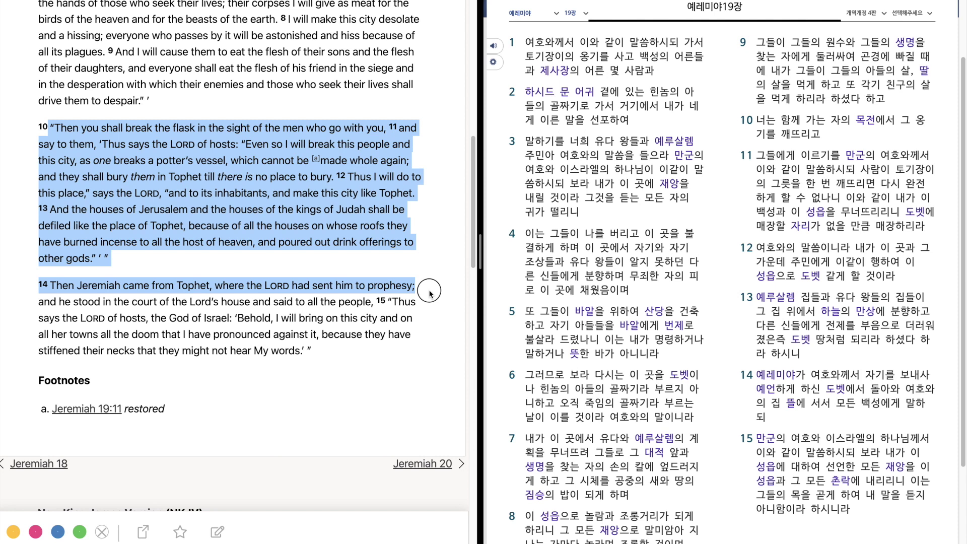
left_click_drag(429, 292, 429, 308)
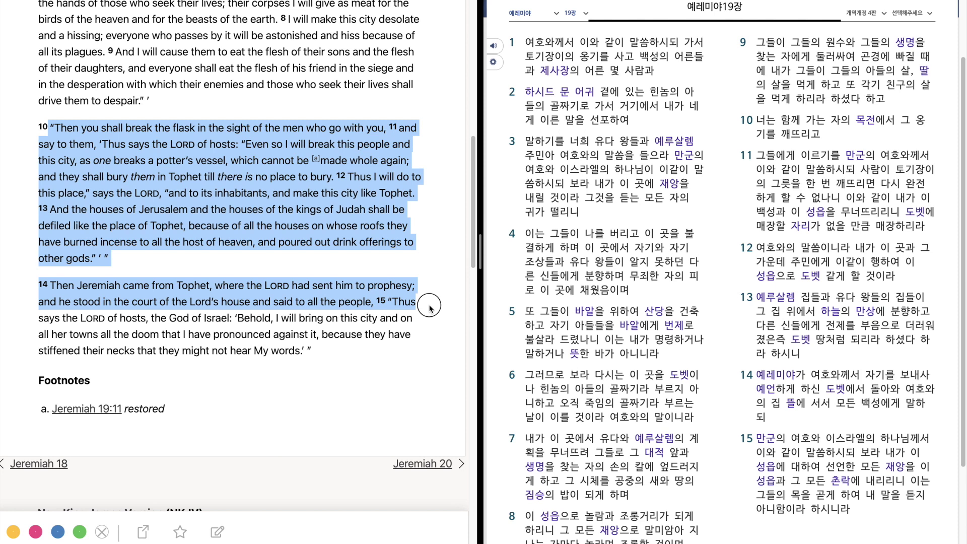
left_click_drag(429, 307, 429, 323)
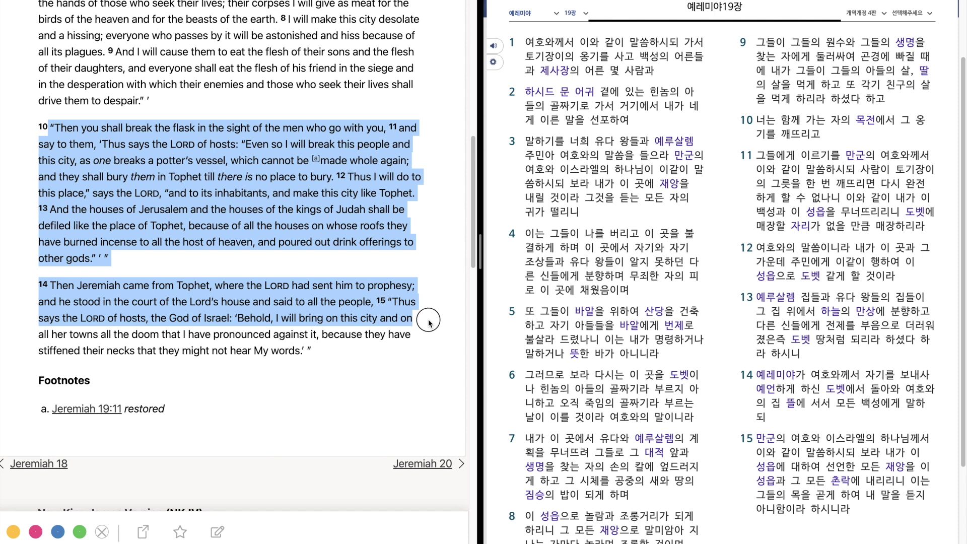
left_click_drag(428, 323, 428, 335)
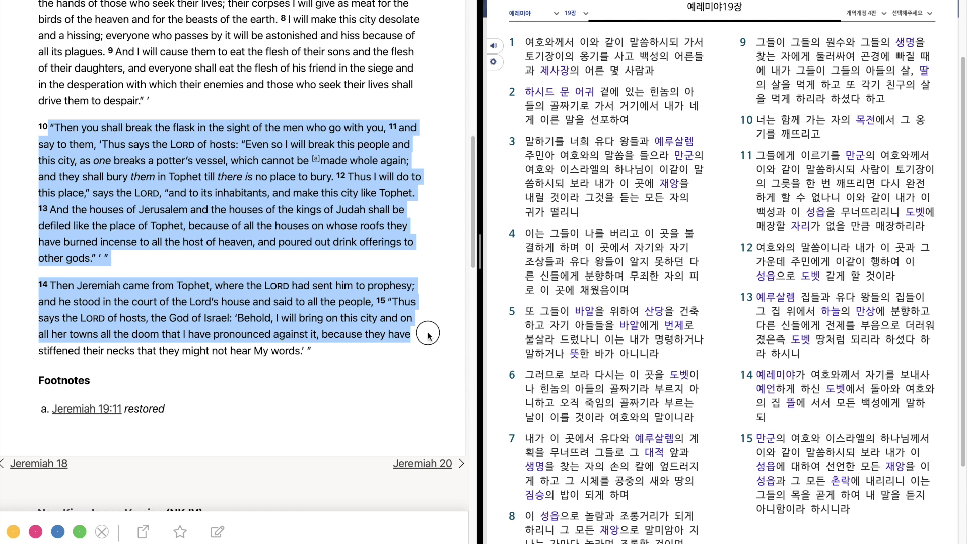
left_click_drag(428, 333, 426, 353)
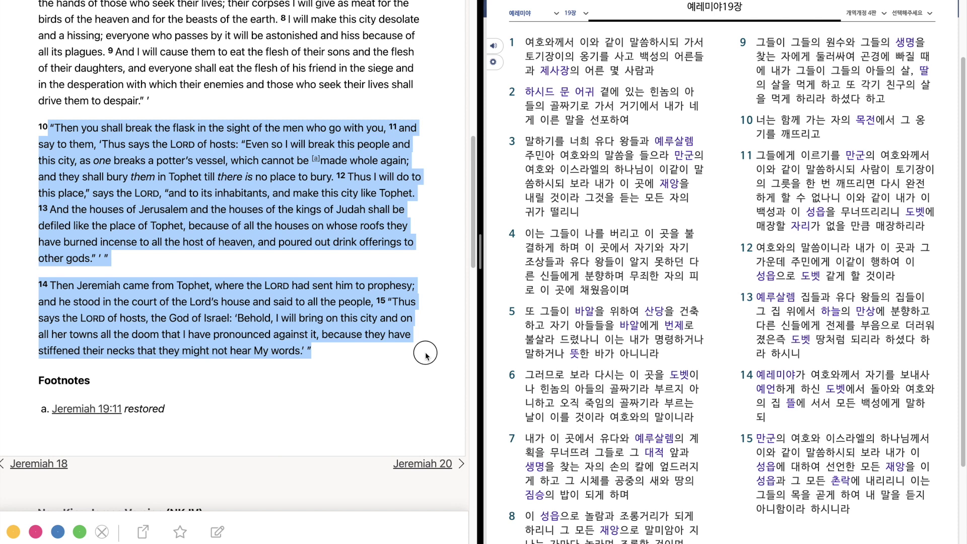
- Deselect the highlighted Jeremiah 19 passage by clicking an empty area
left_click(417, 376)
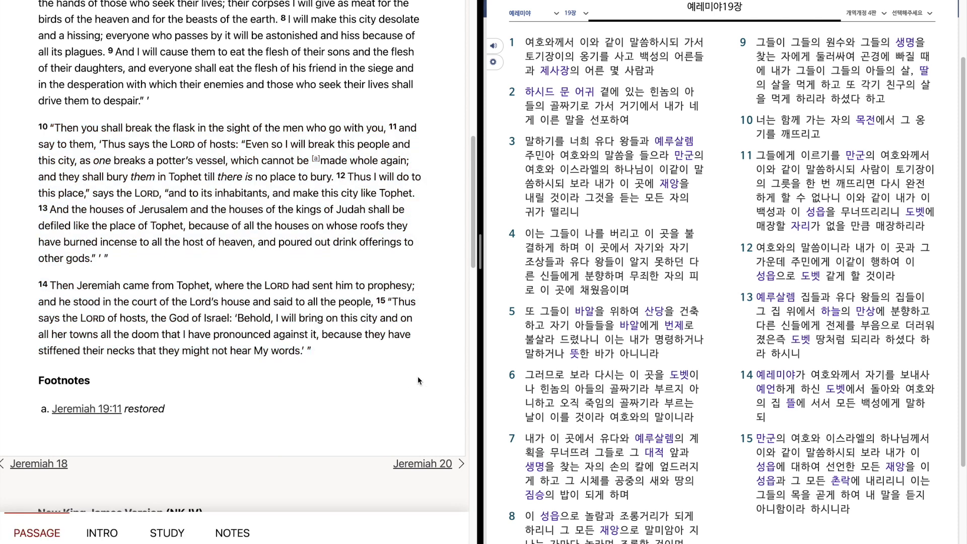
scroll(418, 376, "up", 3)
scroll(418, 376, "up", 3)
scroll(418, 375, "down", 2)
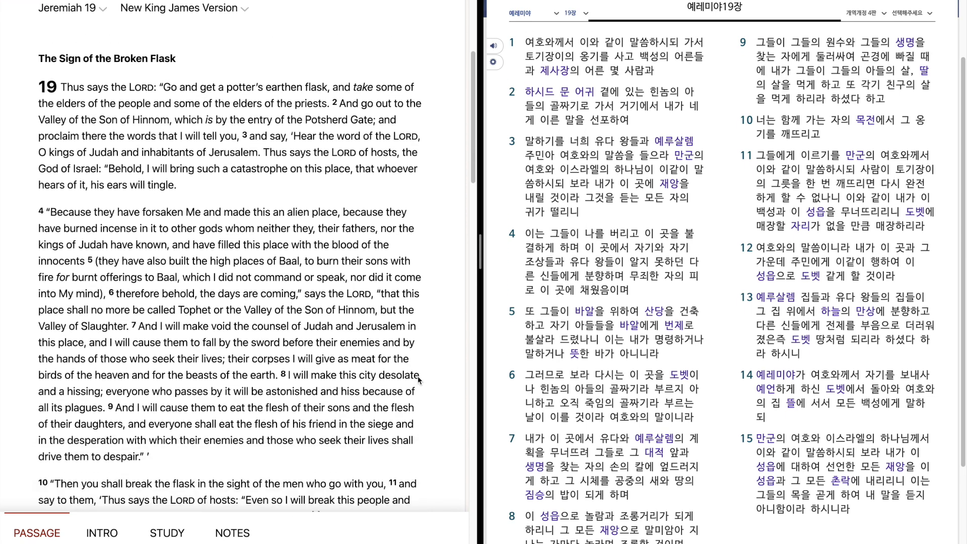
scroll(417, 376, "up", 1)
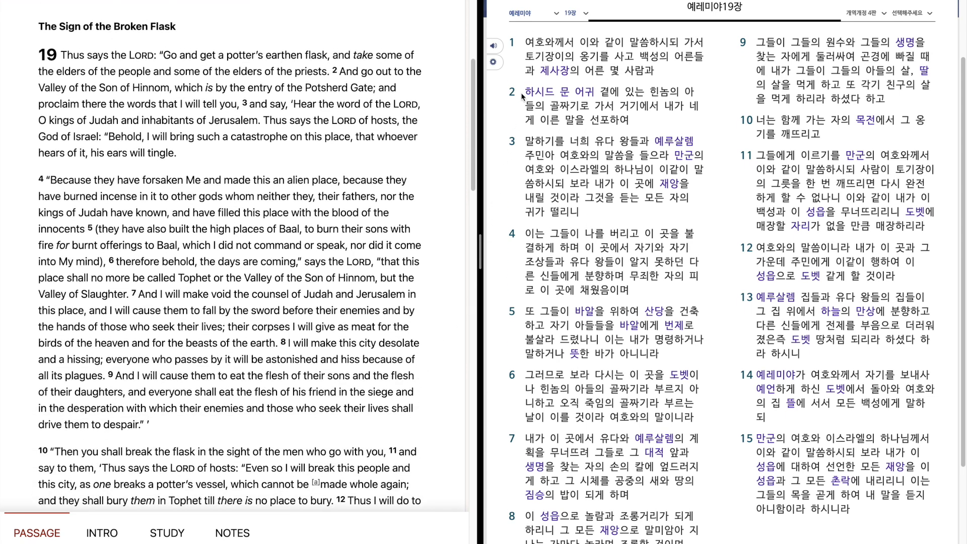
- Select verse 1 of 예레미야 19장 in the Korean pane
left_click(524, 58)
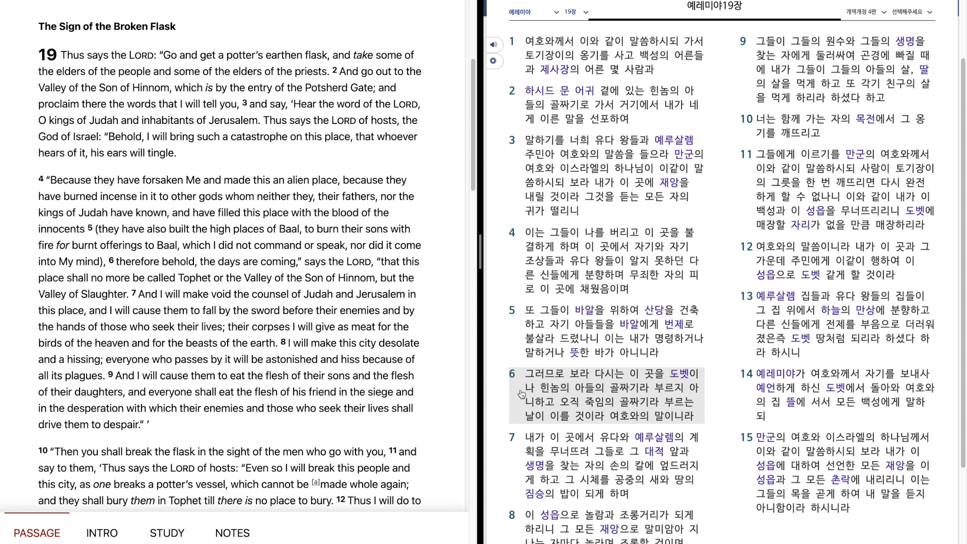
scroll(521, 394, "down", 1)
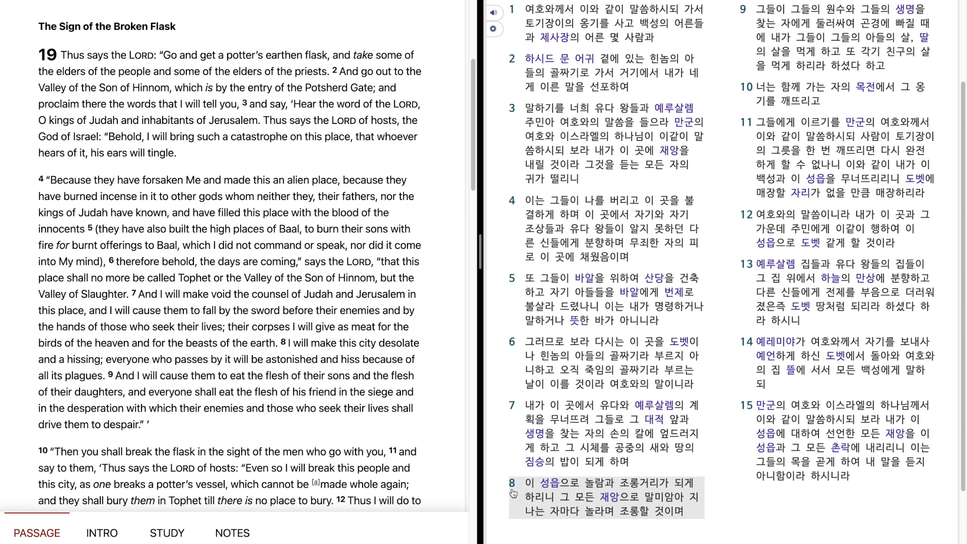
scroll(513, 493, "up", 2)
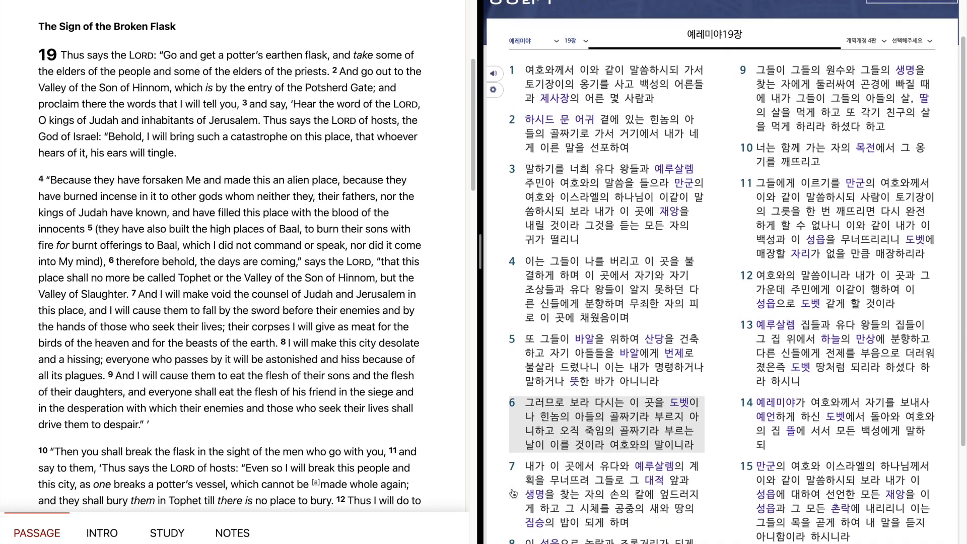
scroll(512, 493, "down", 1)
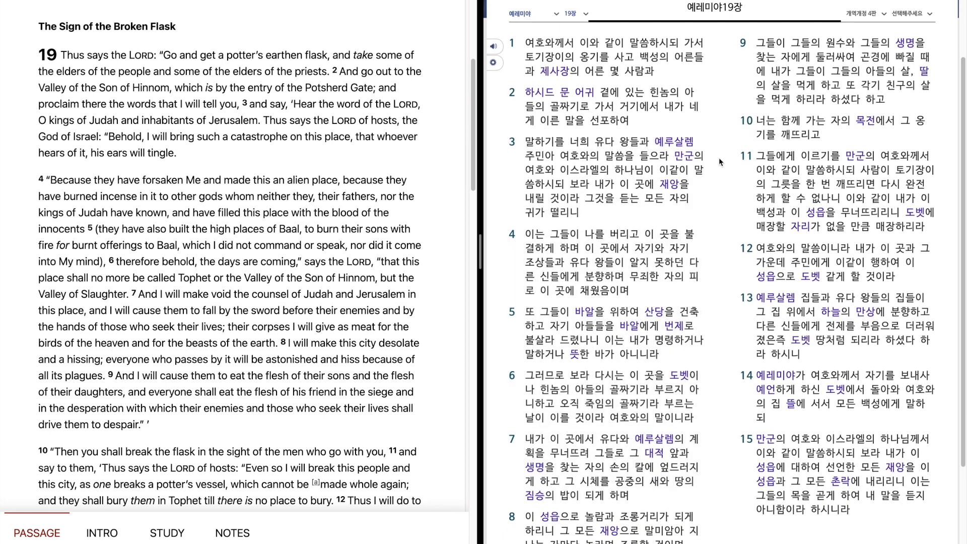